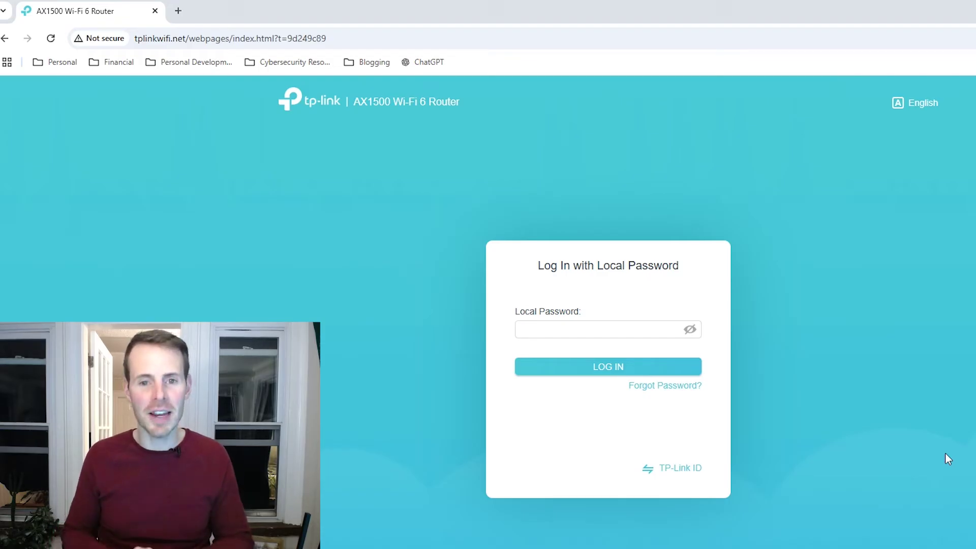
Try logging in with the old local password, which is rejected, then choose Forgot Password?
click(621, 326)
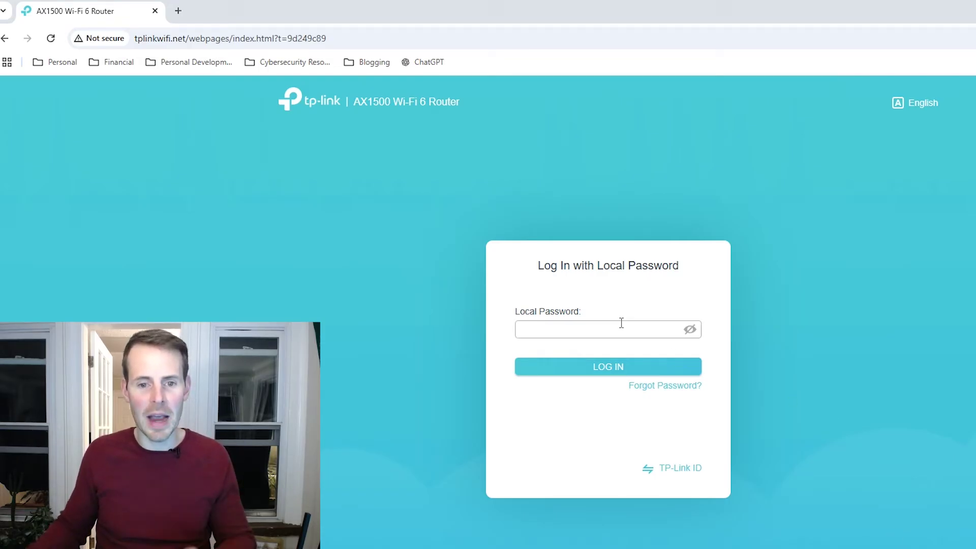
text(*********)
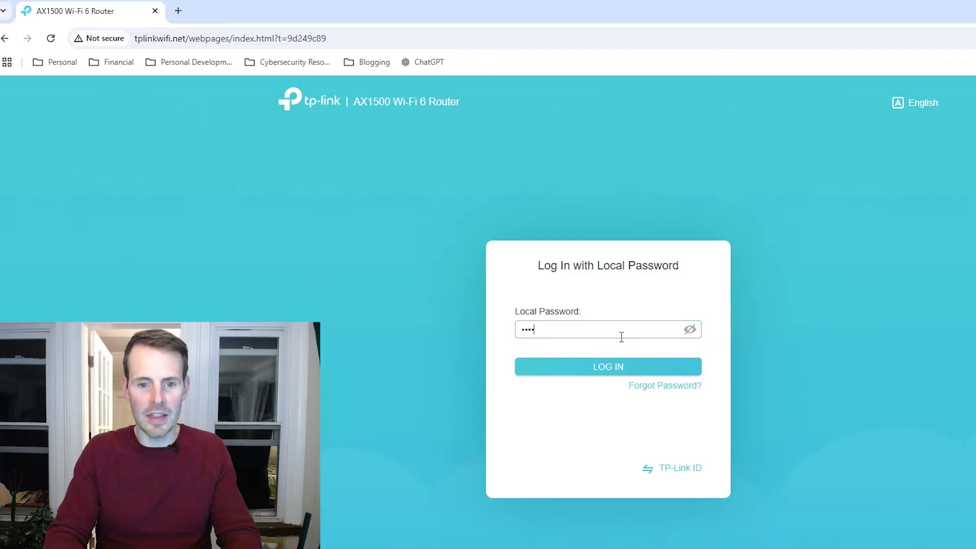
key(Return)
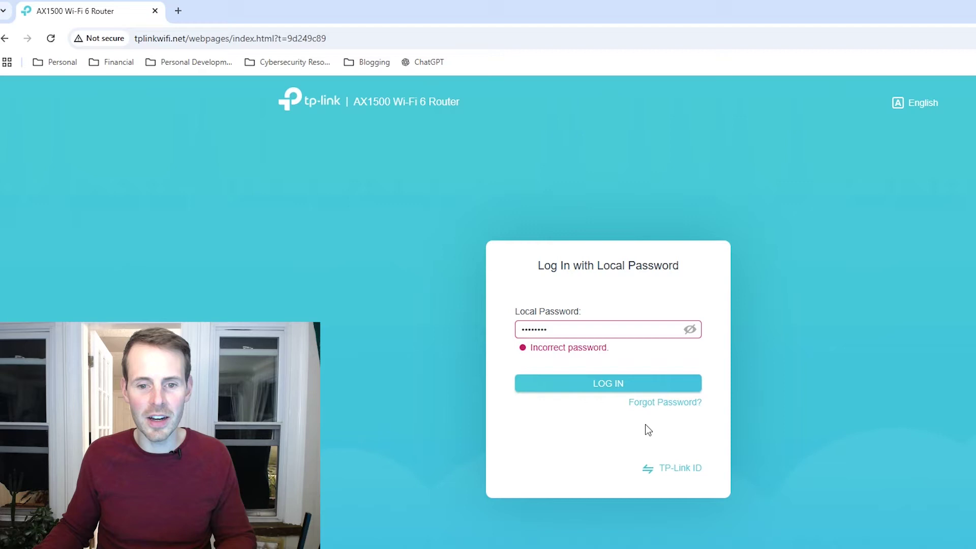
click(656, 404)
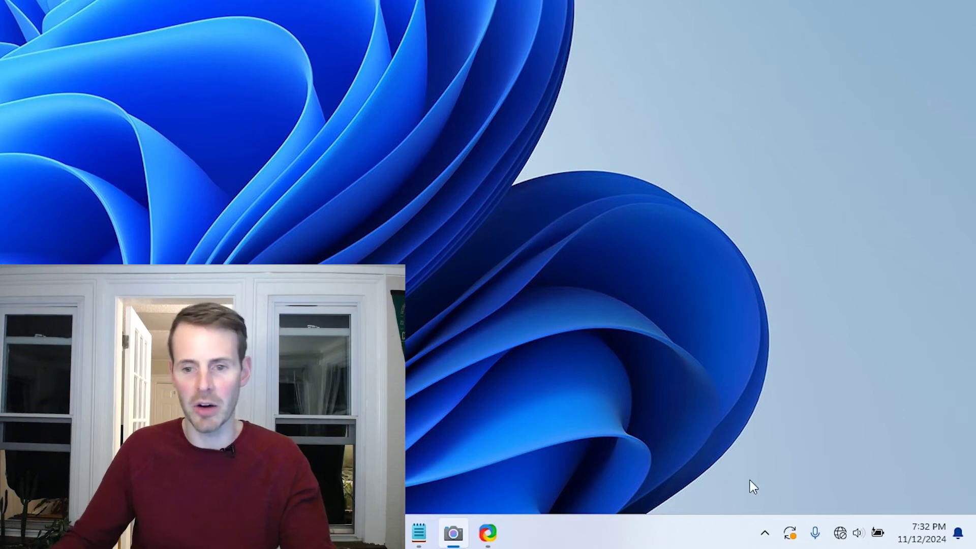
Start connecting to the TP-Link_D26C_5G Wi-Fi network from Quick Settings.
click(845, 531)
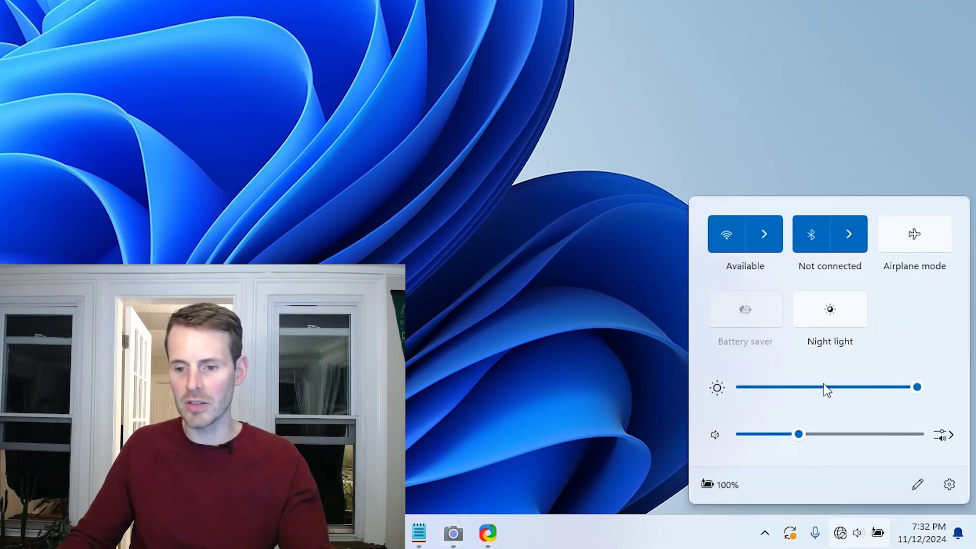
click(779, 250)
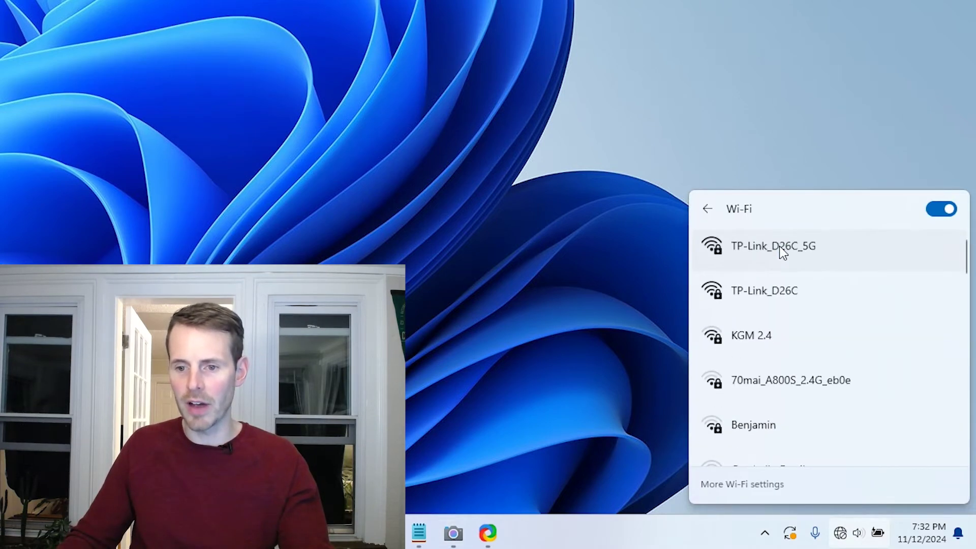
click(788, 254)
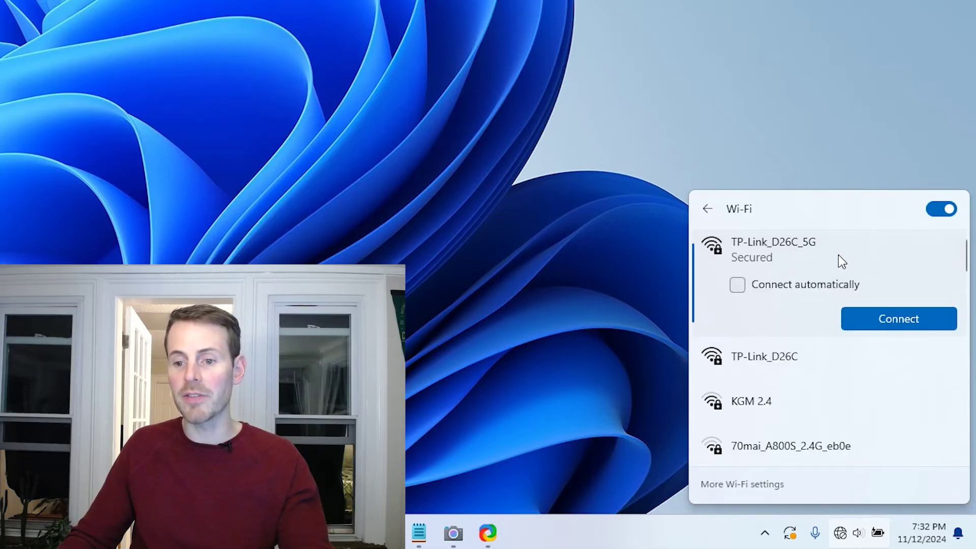
click(895, 322)
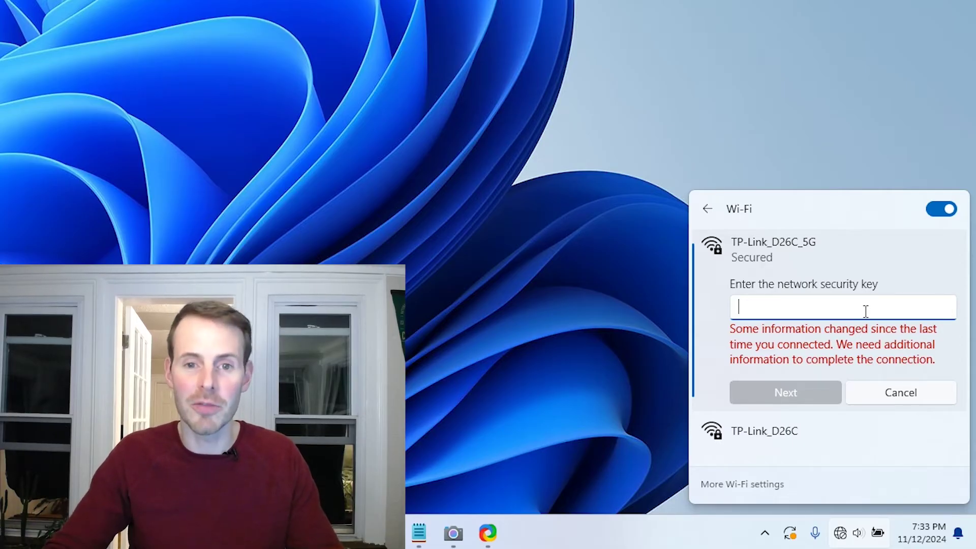
Enter the TP-Link_D26C_5G network security key to join the network.
text(••)
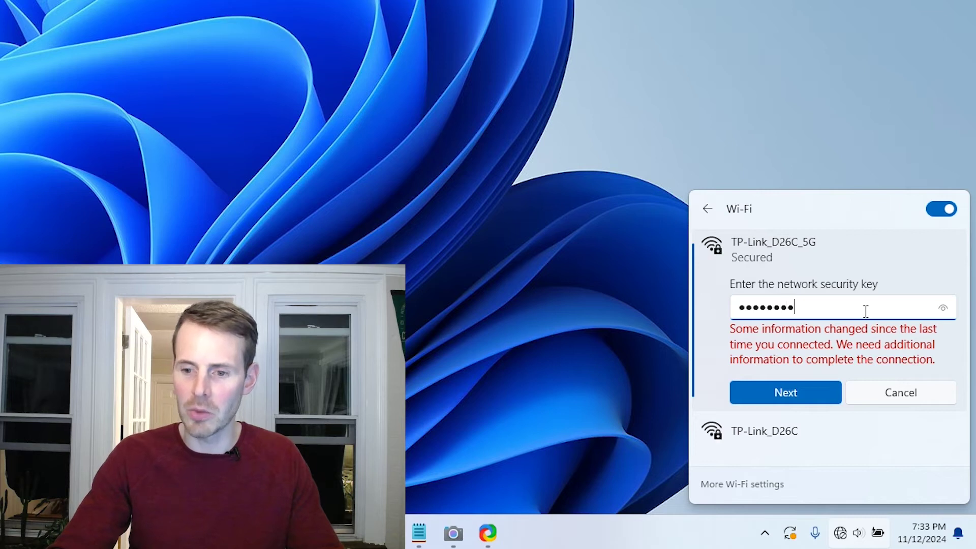
text(•••••••)
key(Return)
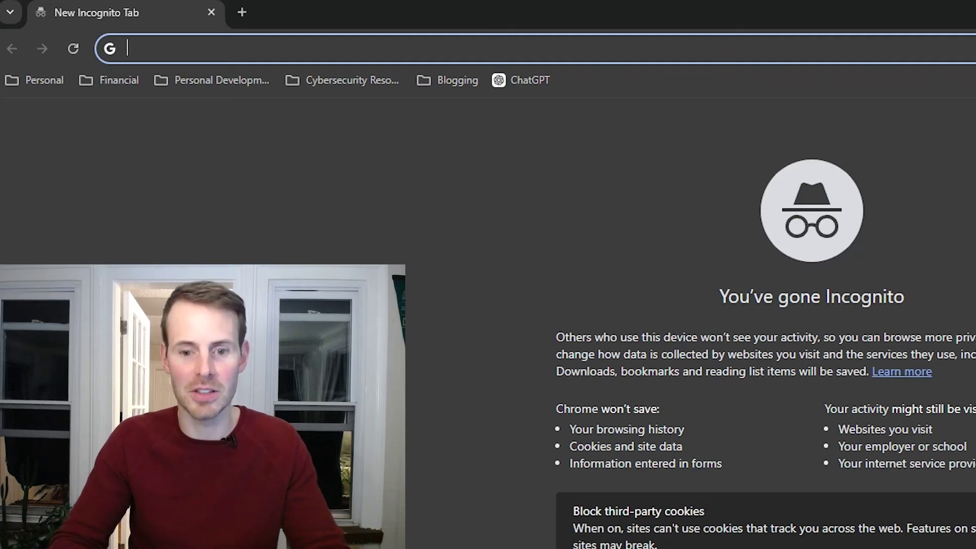
text(http://)
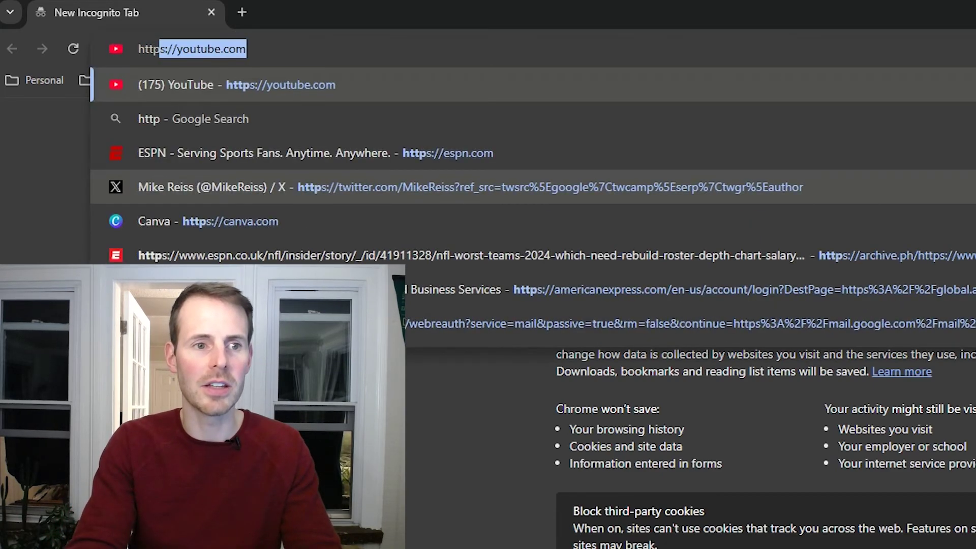
text(tplion)
key(BackSpace)
key(BackSpace)
text(n)
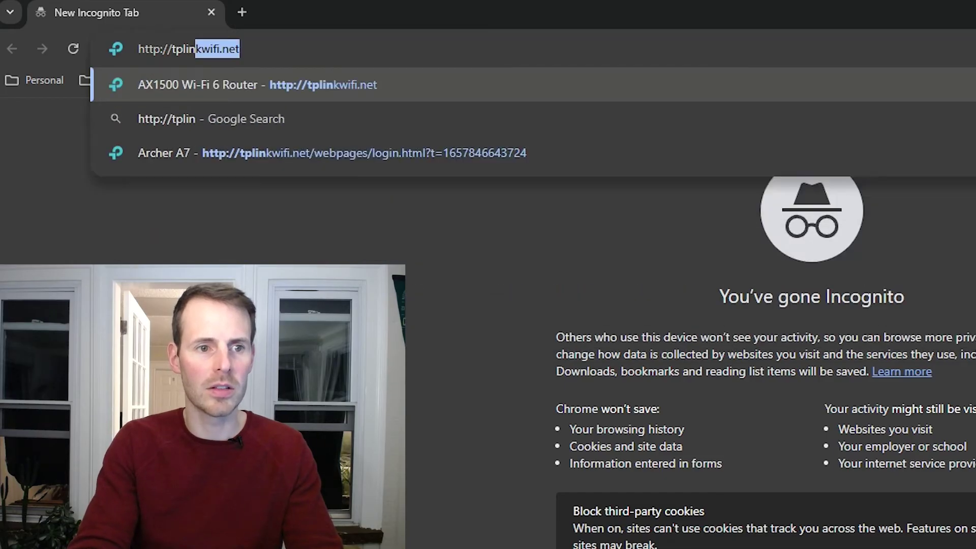
text(kwifi.net)
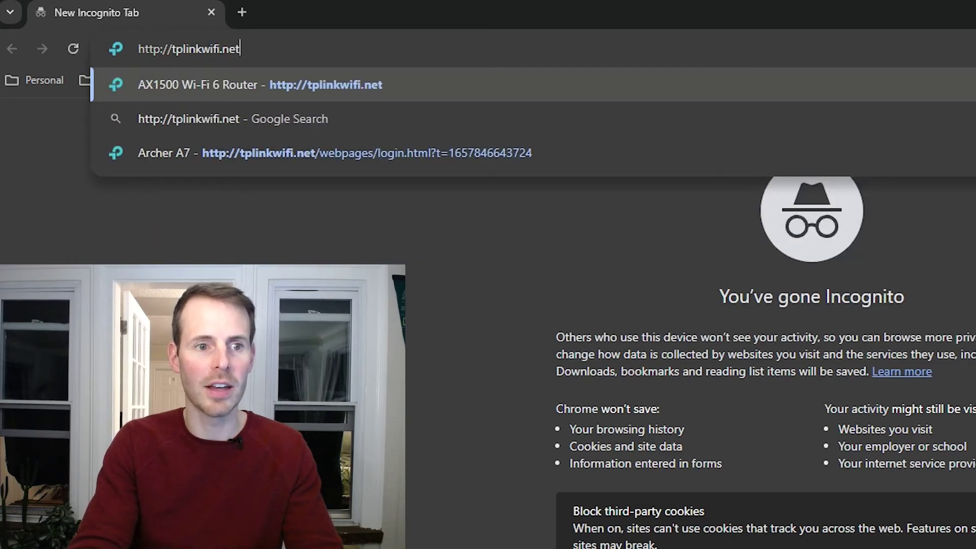
key(Return)
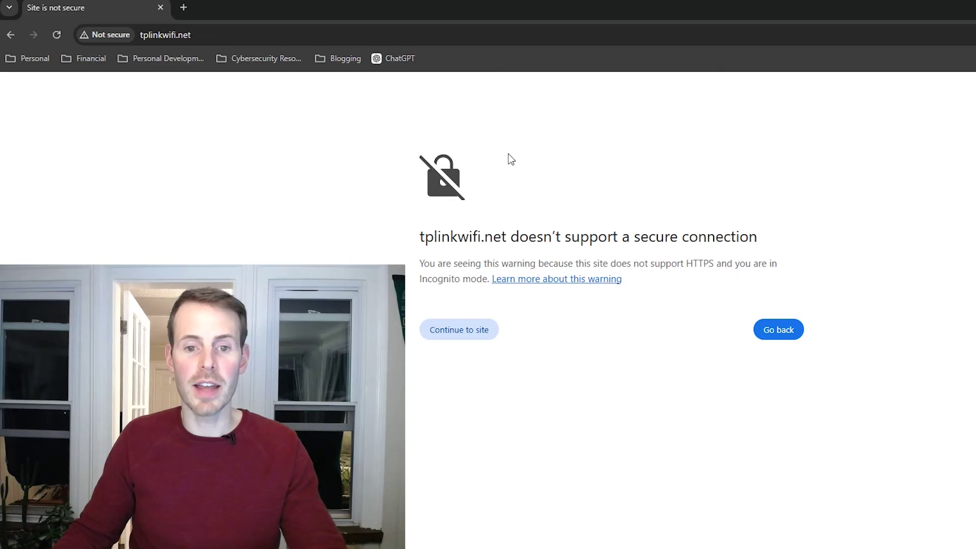
click(459, 330)
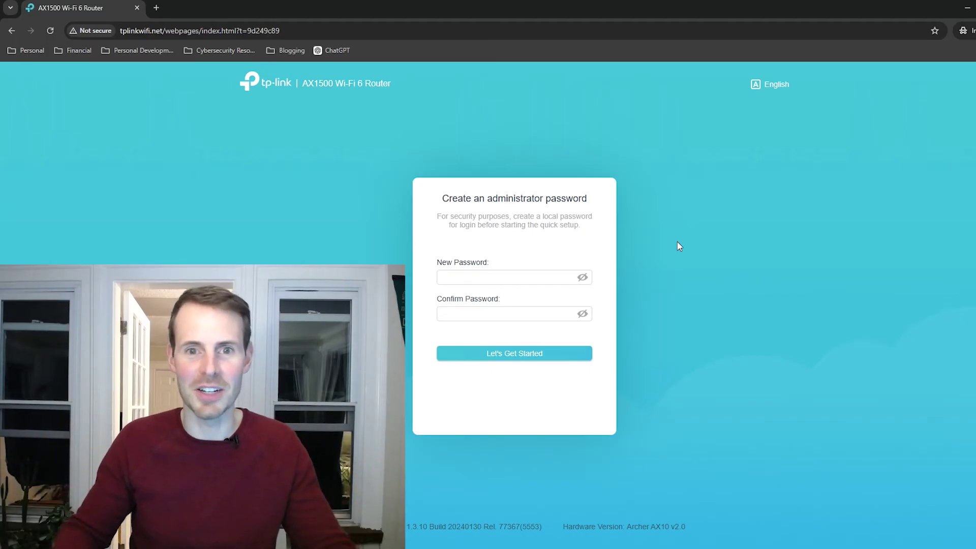
Enter and confirm a new administrator password, then choose Let's Get Started.
click(529, 277)
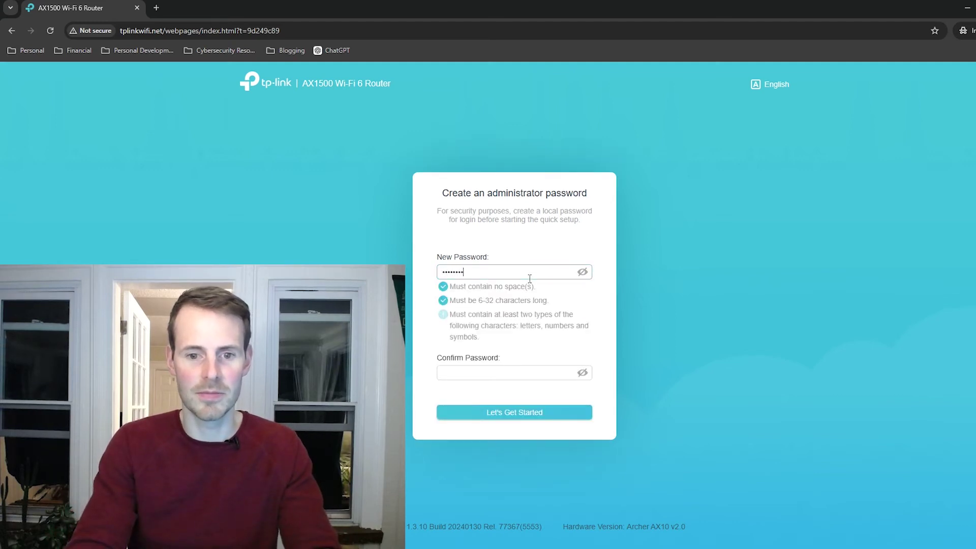
key(Tab)
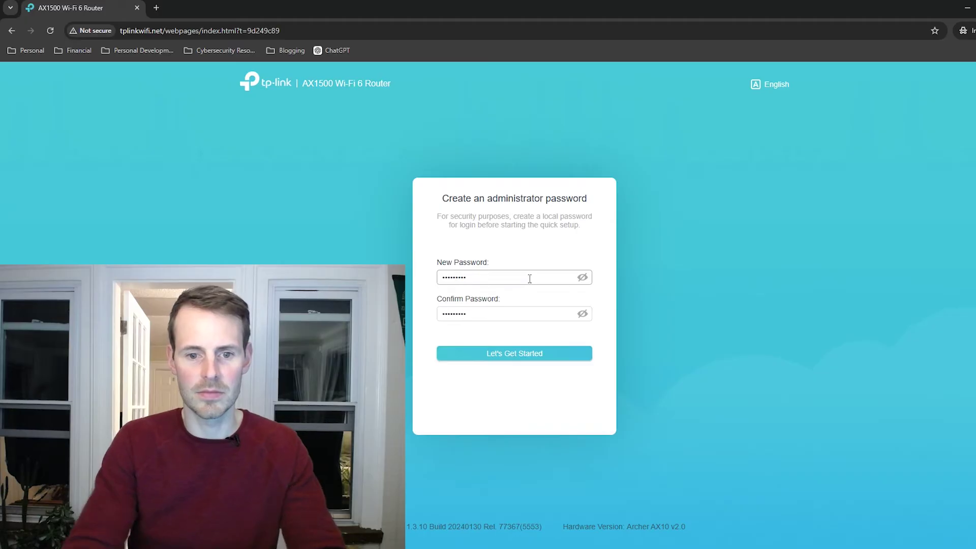
click(521, 359)
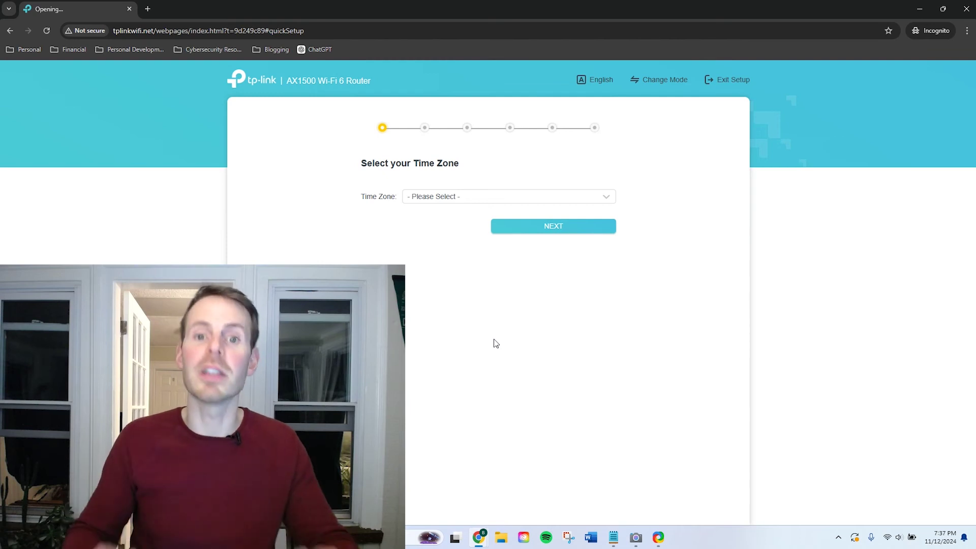
Select Eastern Time (US & Canada), then keep Dynamic IP and the default MAC address.
click(500, 196)
scroll(502, 237, down, 5)
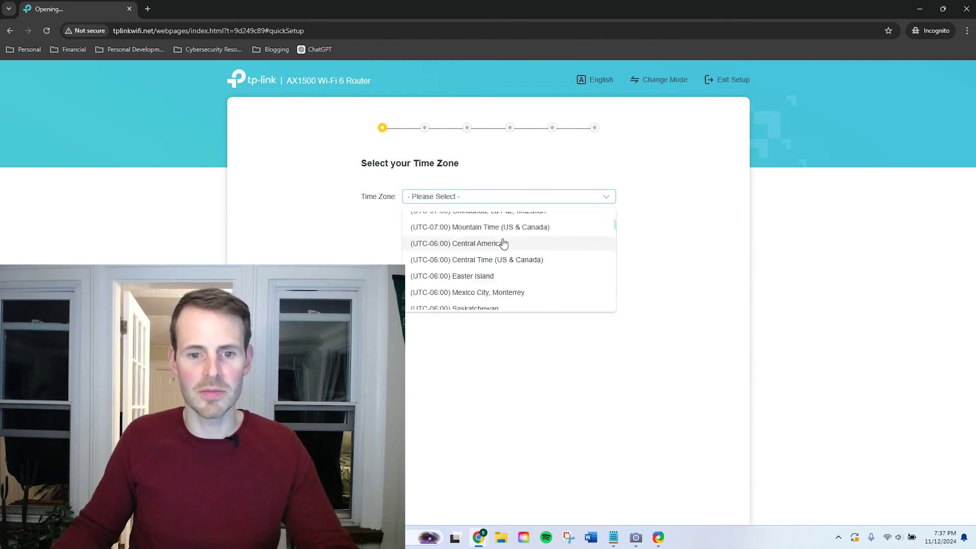
scroll(502, 233, down, 2)
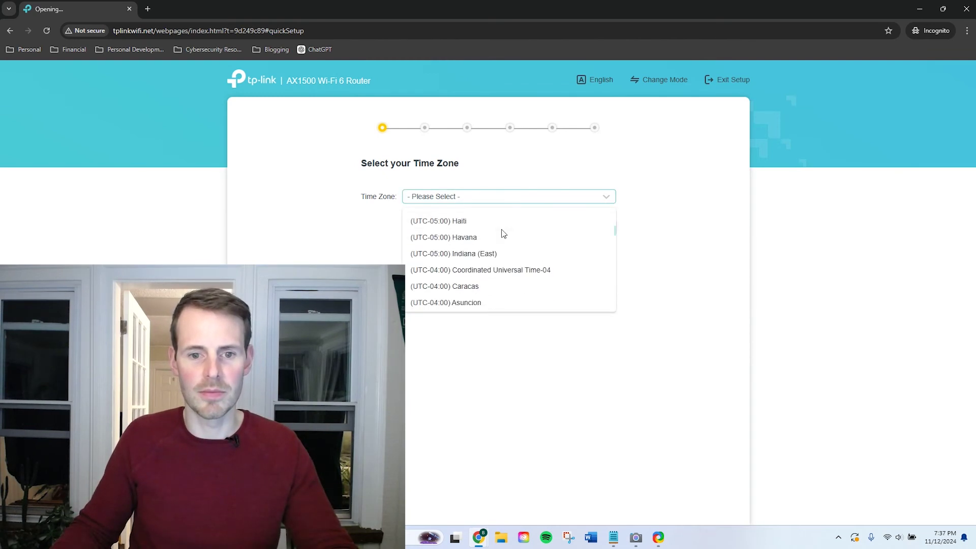
scroll(502, 233, up, 1)
click(501, 255)
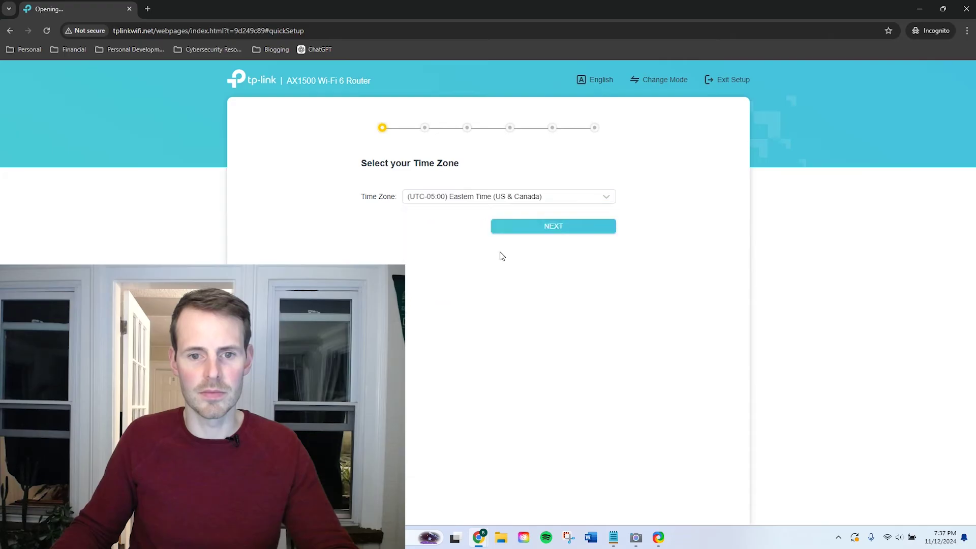
click(526, 225)
click(563, 352)
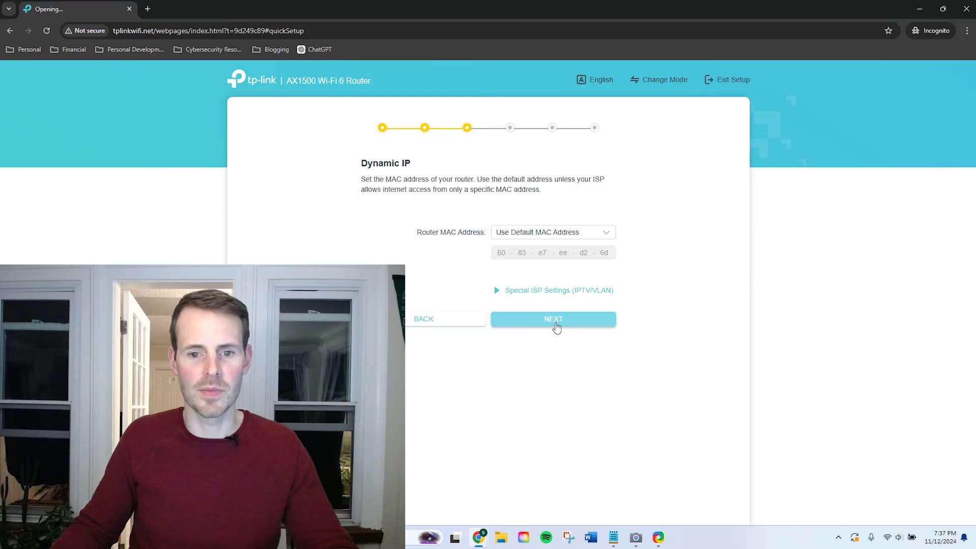
click(556, 326)
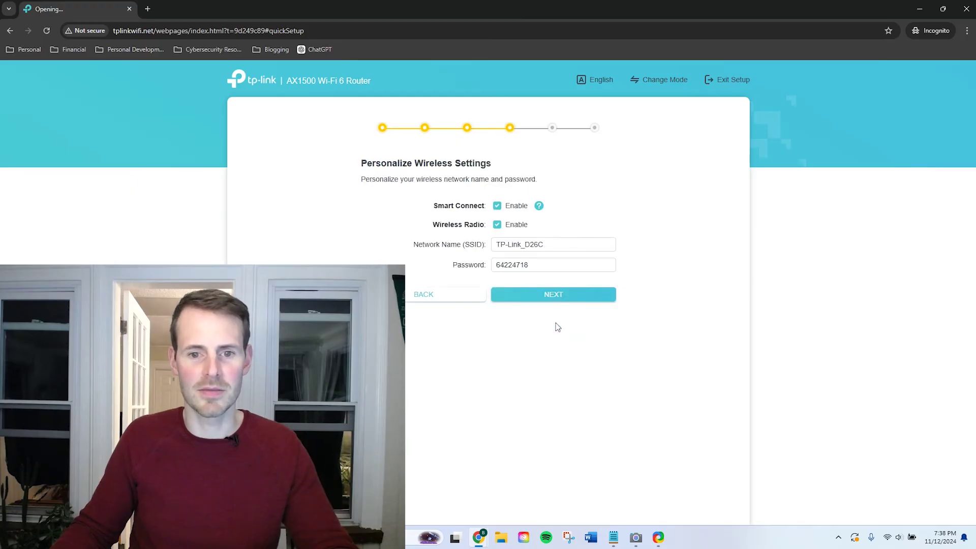
Uncheck Smart Connect so the 2.4GHz and 5GHz networks appear separately.
click(497, 206)
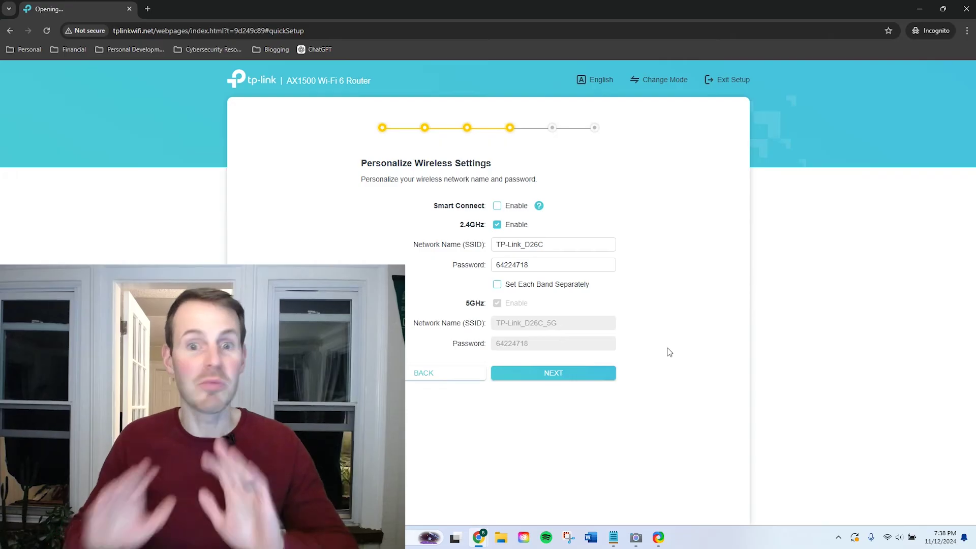